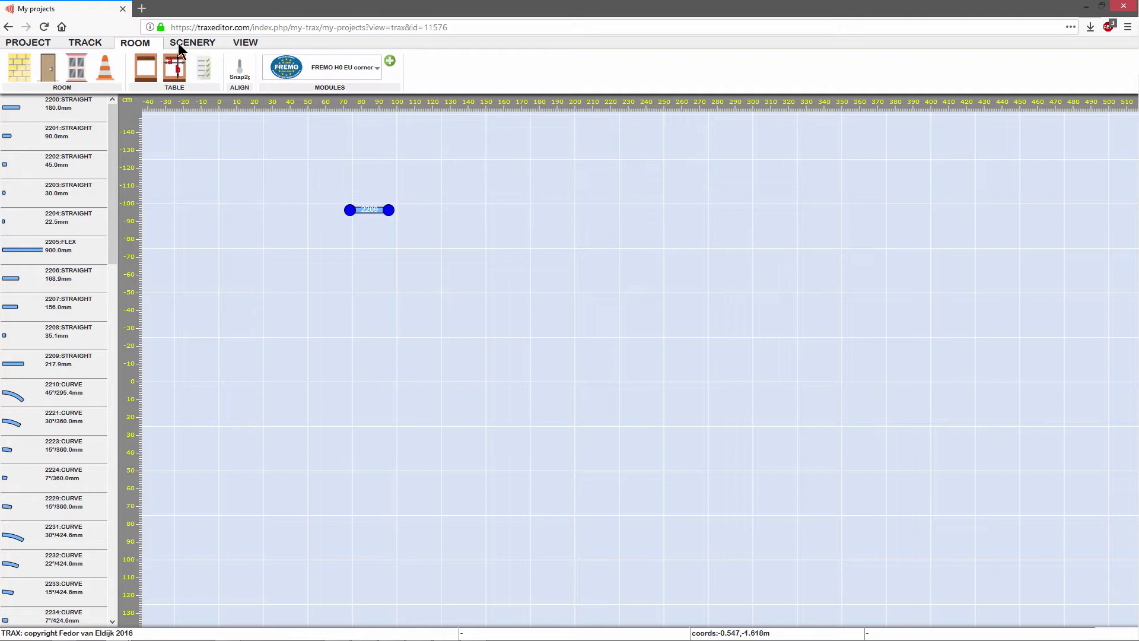
Inspect the display settings, and the properties and context options of the placed 2209 straight track.
left_click(247, 47)
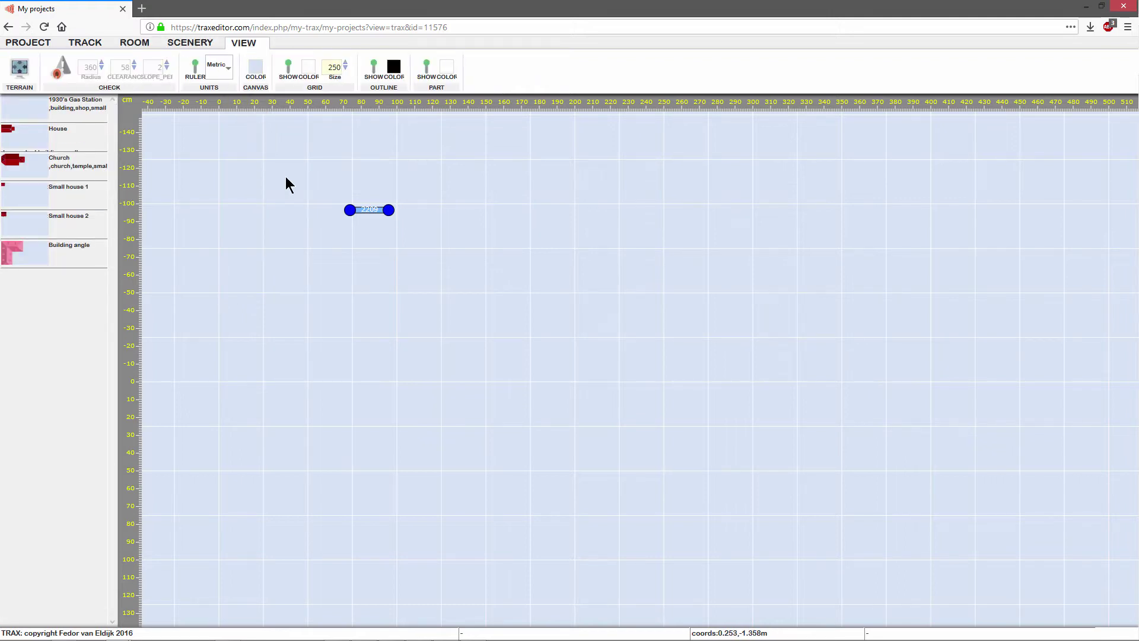
left_click(375, 213)
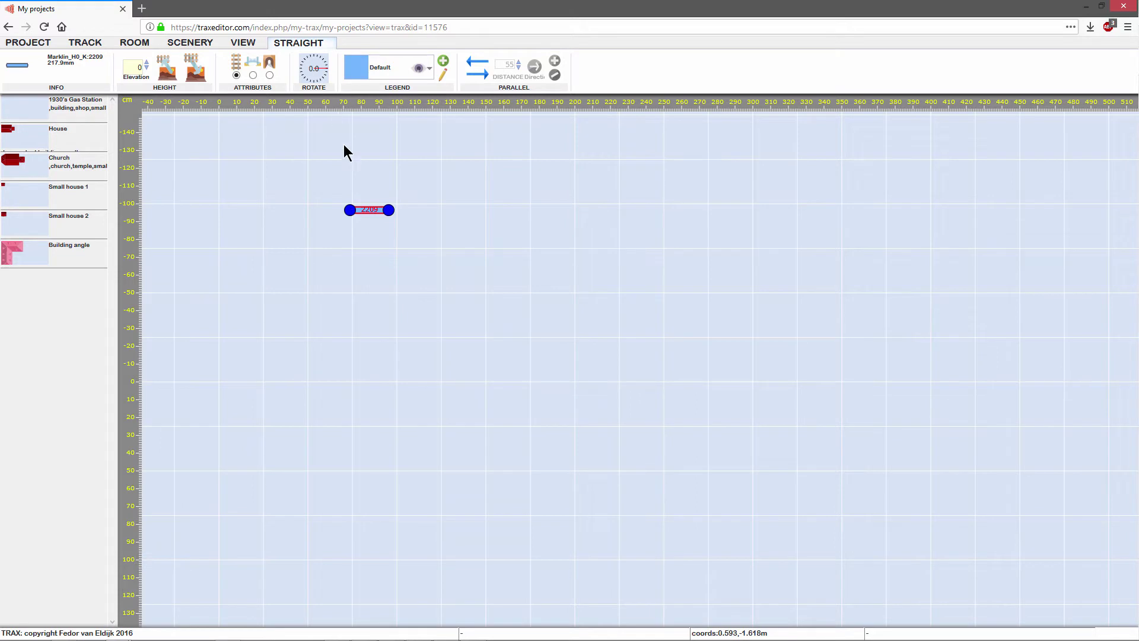
right_click(372, 215)
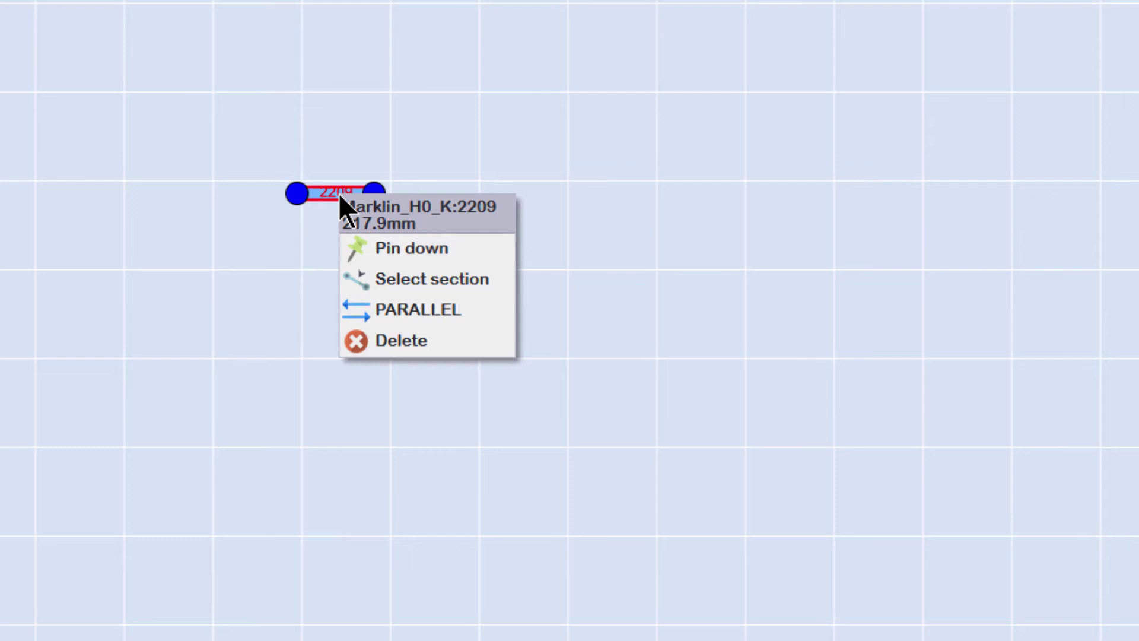
left_click(340, 195)
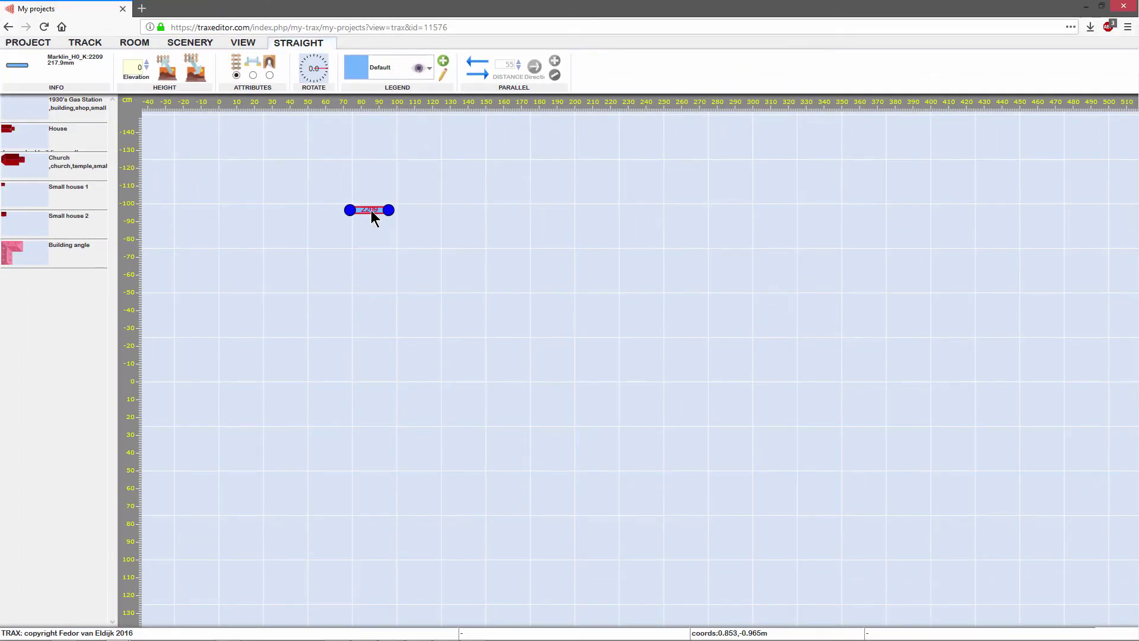
left_click(30, 43)
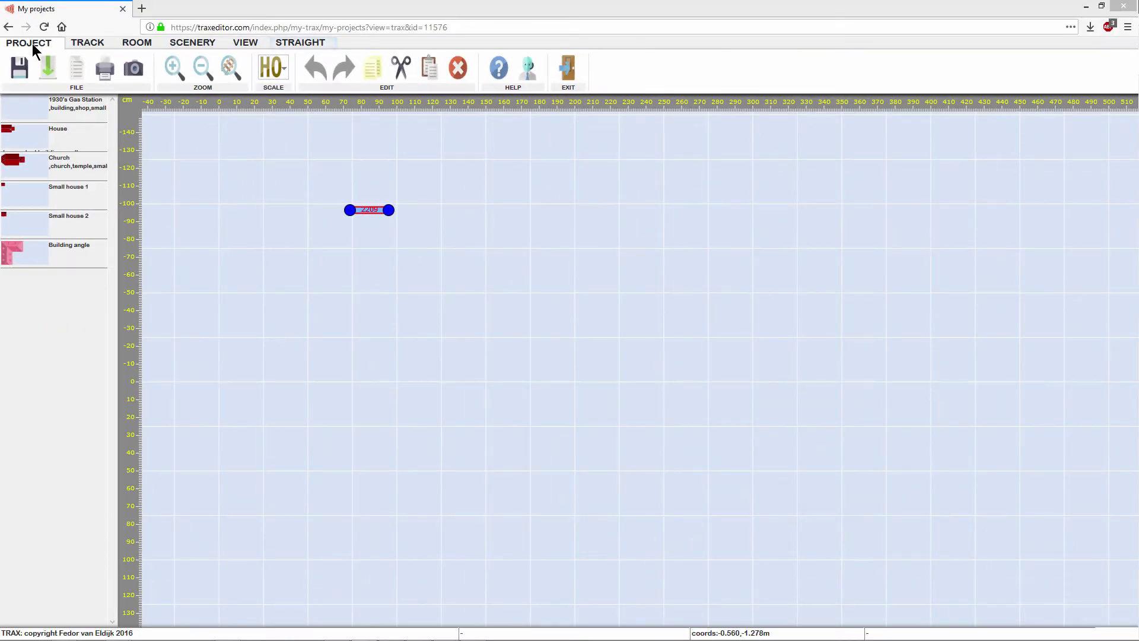
Review the selectable track libraries by brand and scale, keeping Marklin H0 K enabled.
left_click(82, 44)
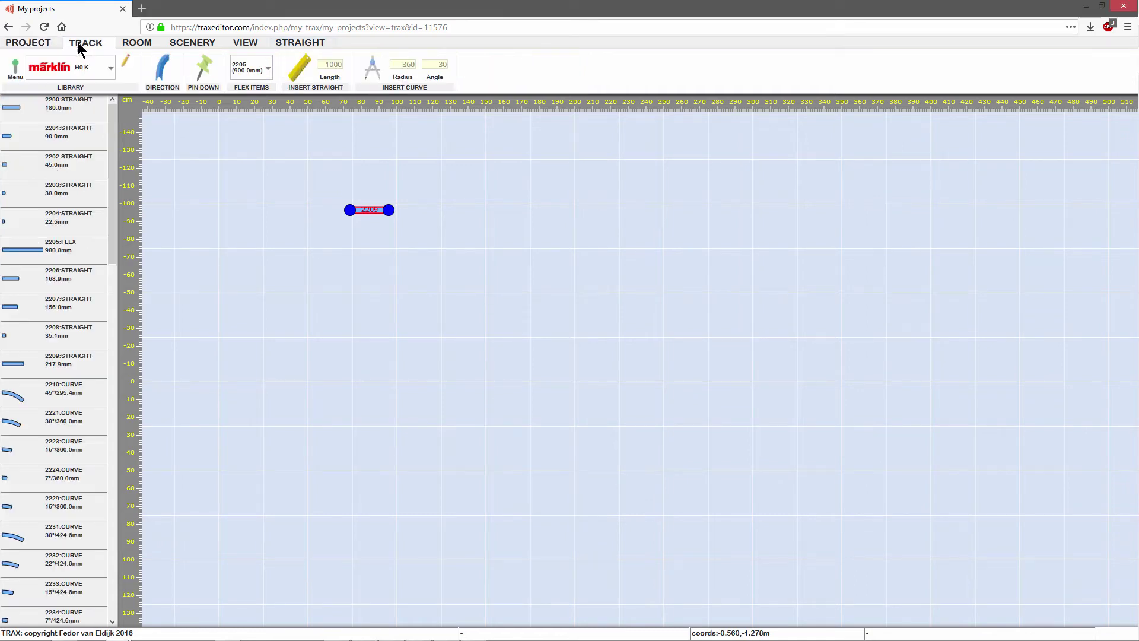
left_click(125, 62)
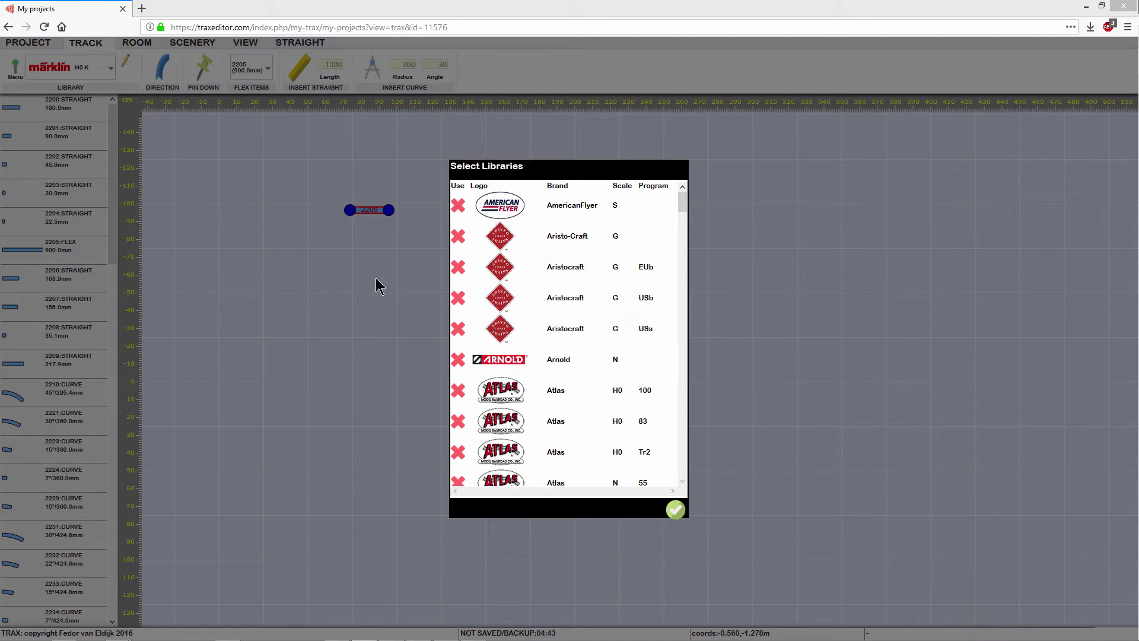
left_click_drag(679, 201, 688, 342)
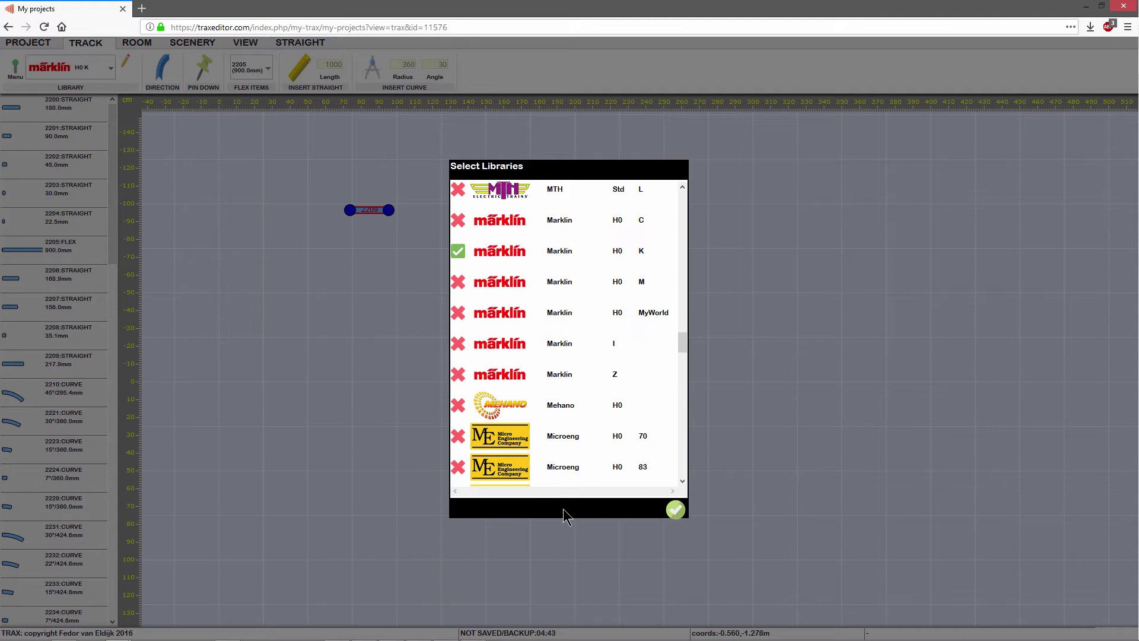
left_click(676, 511)
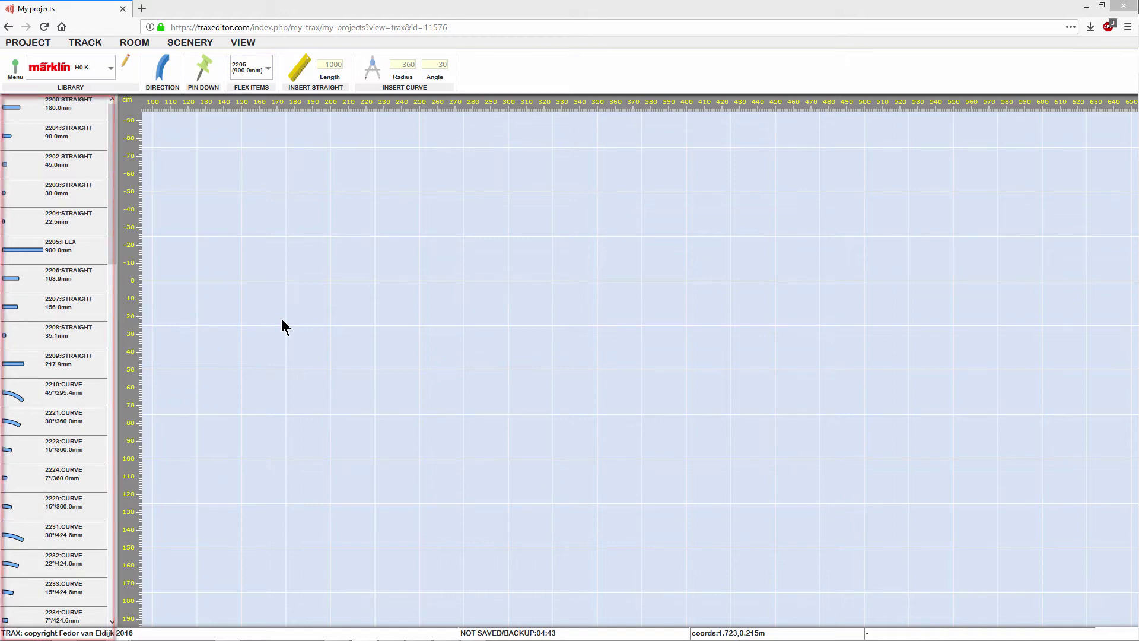
Place a 2200 straight (180 mm) as a new starting point on the empty canvas at about 2.58, -0.34 m.
left_click(92, 112)
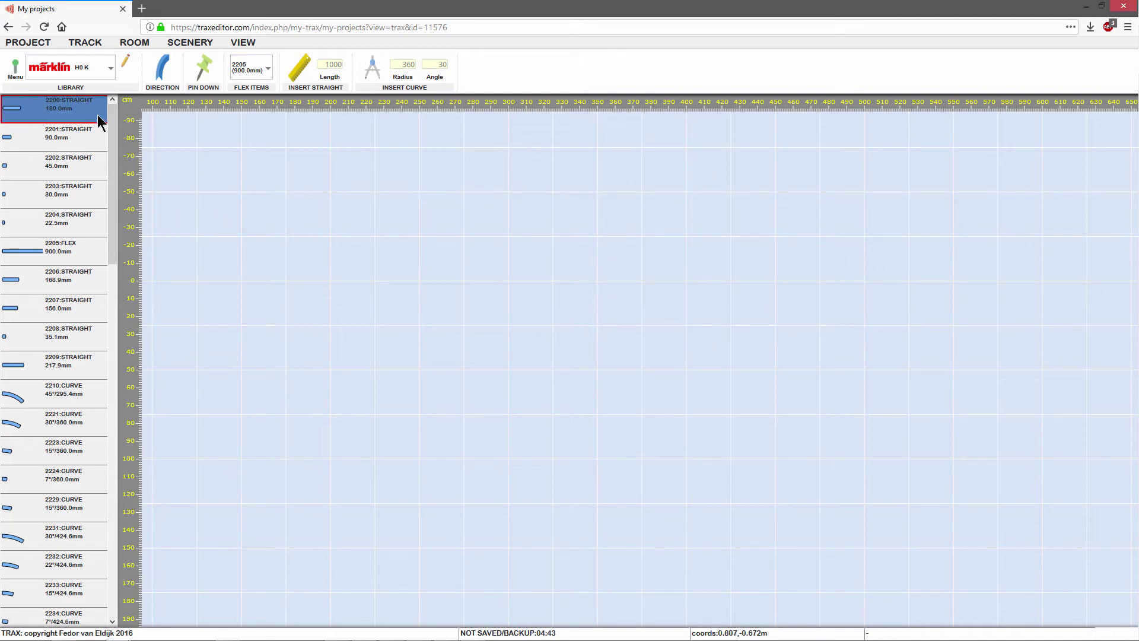
right_click(435, 222)
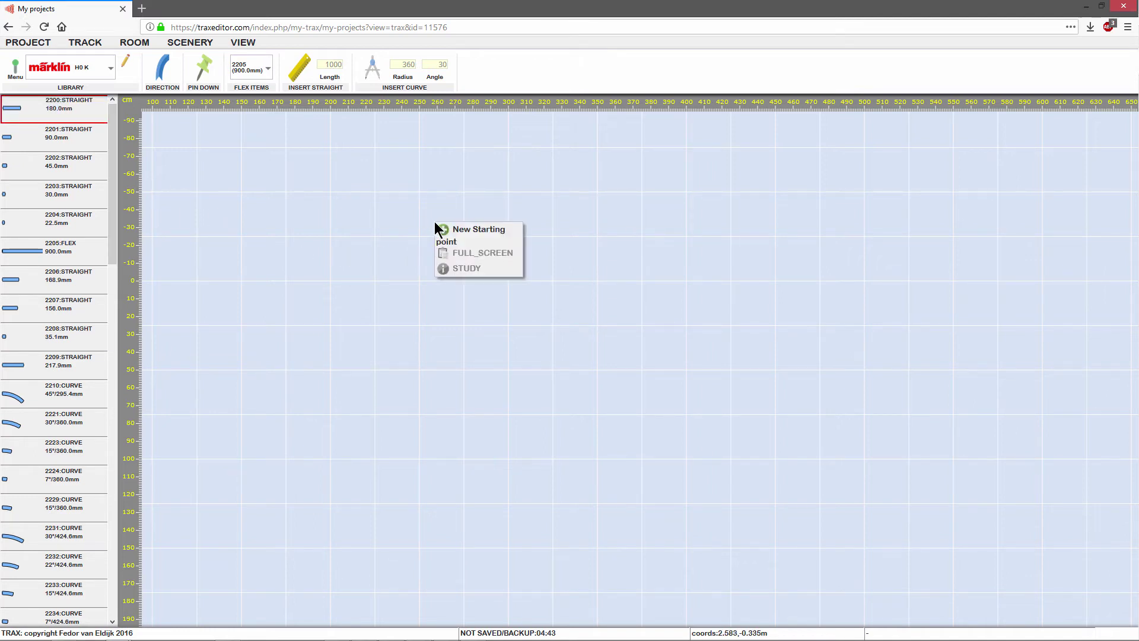
left_click(468, 232)
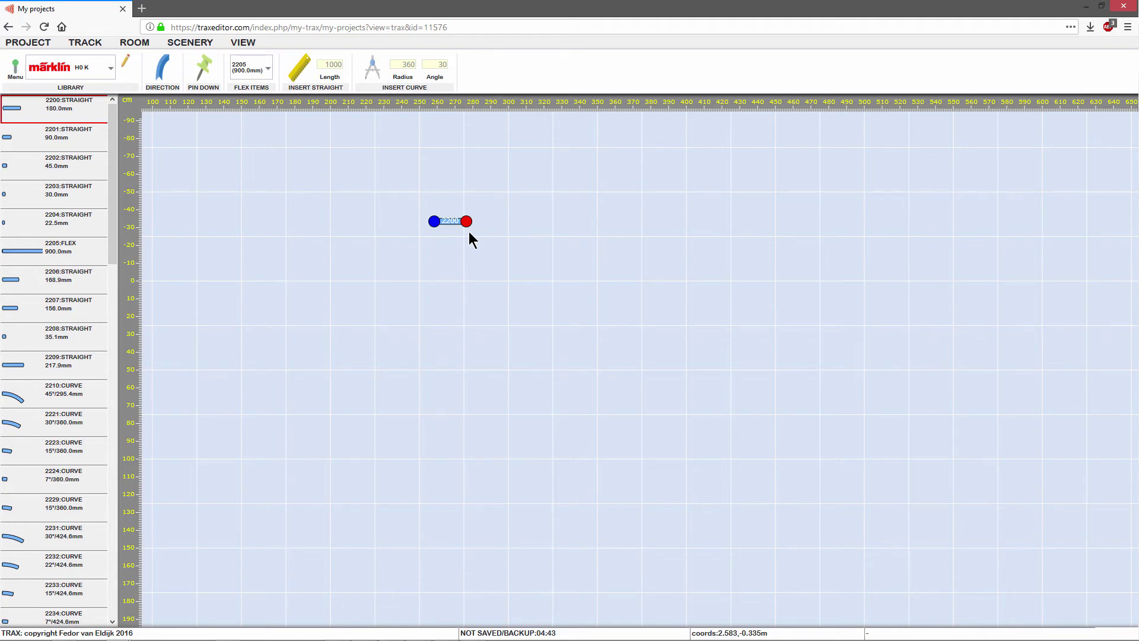
Attach a second 2200 straight to the first one's left end and move the joined pair so that end sits at about 2.80, -0.48 m.
scroll(469, 231, "up", 2)
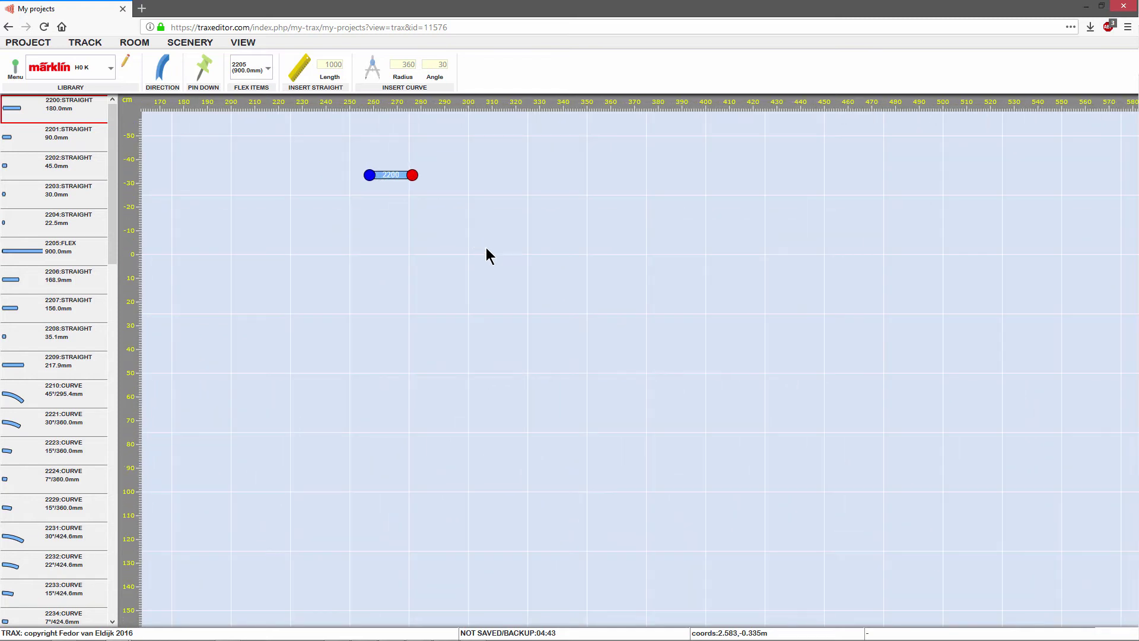
left_click(523, 314)
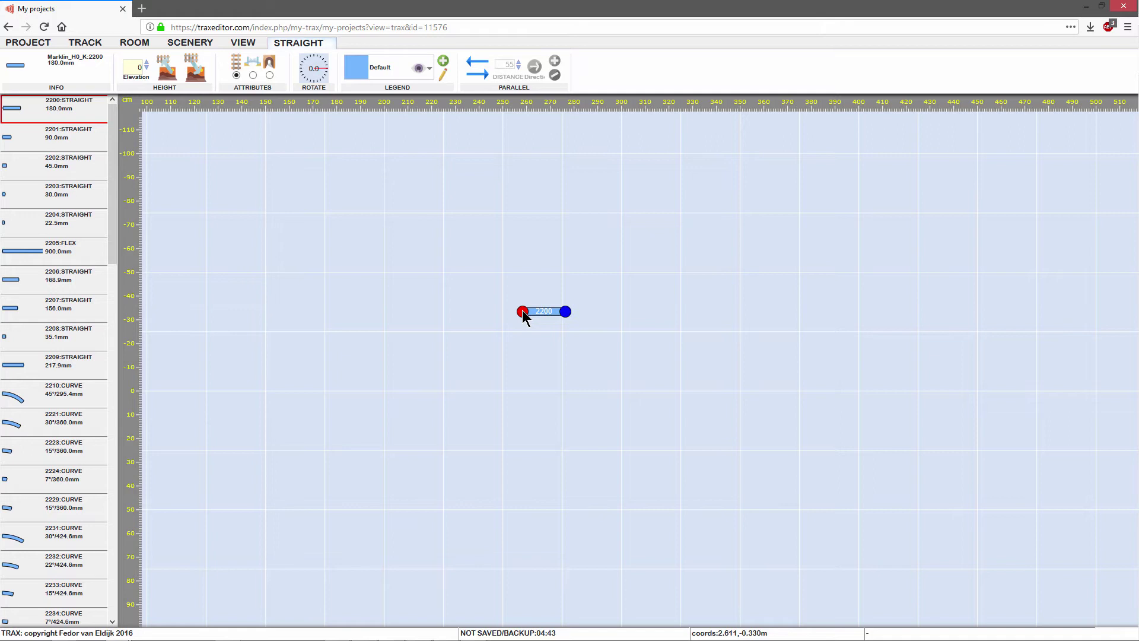
left_click(546, 313)
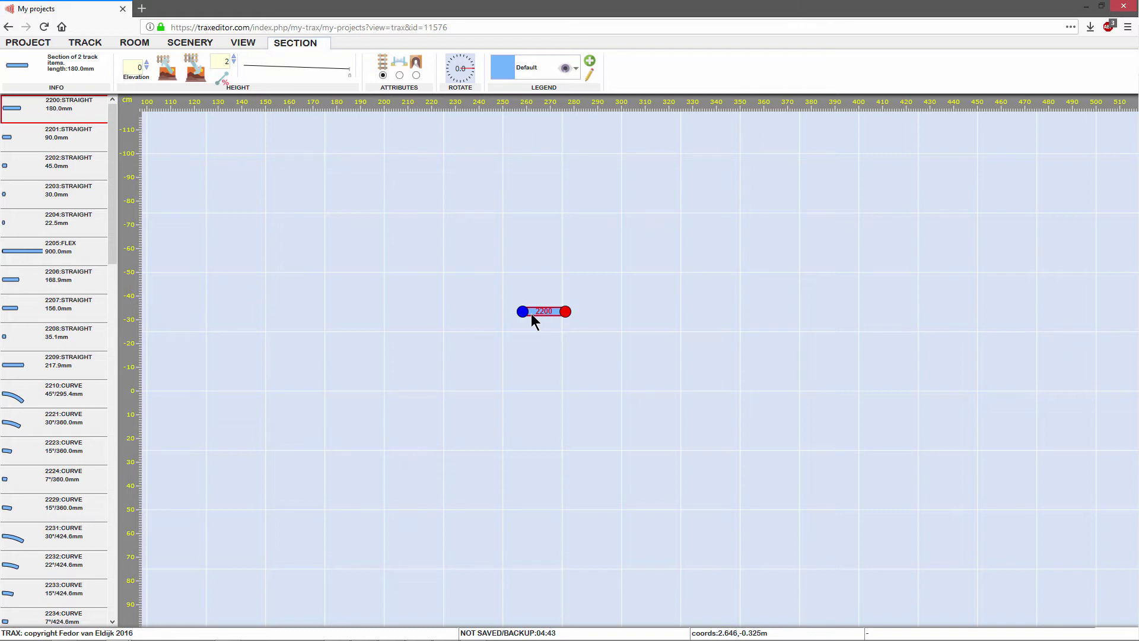
left_click(524, 311)
left_click(523, 310)
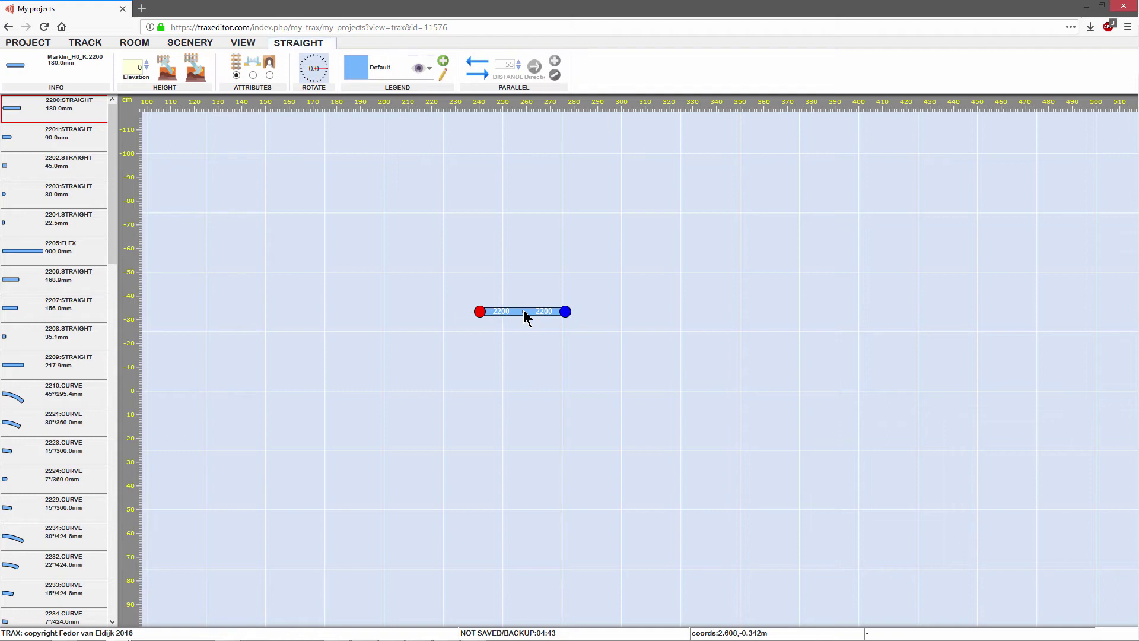
left_click_drag(481, 315, 573, 279)
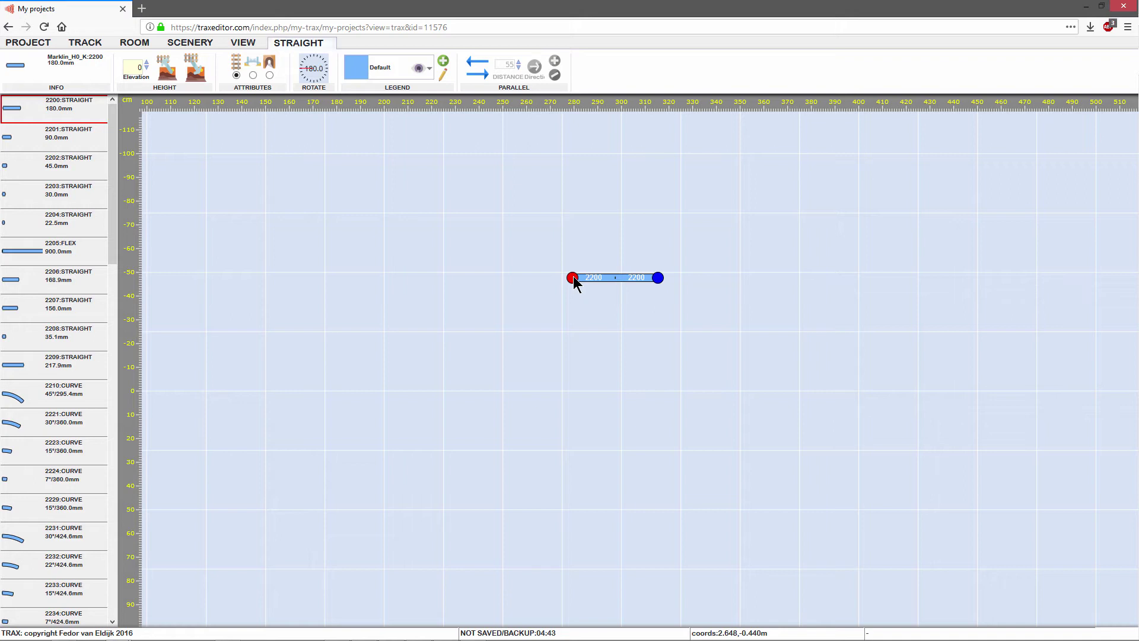
left_click_drag(573, 279, 573, 279)
Place a third 2200 straight as a new starting point and snap its right end to the left end of the joined pair.
right_click(419, 246)
left_click(434, 259)
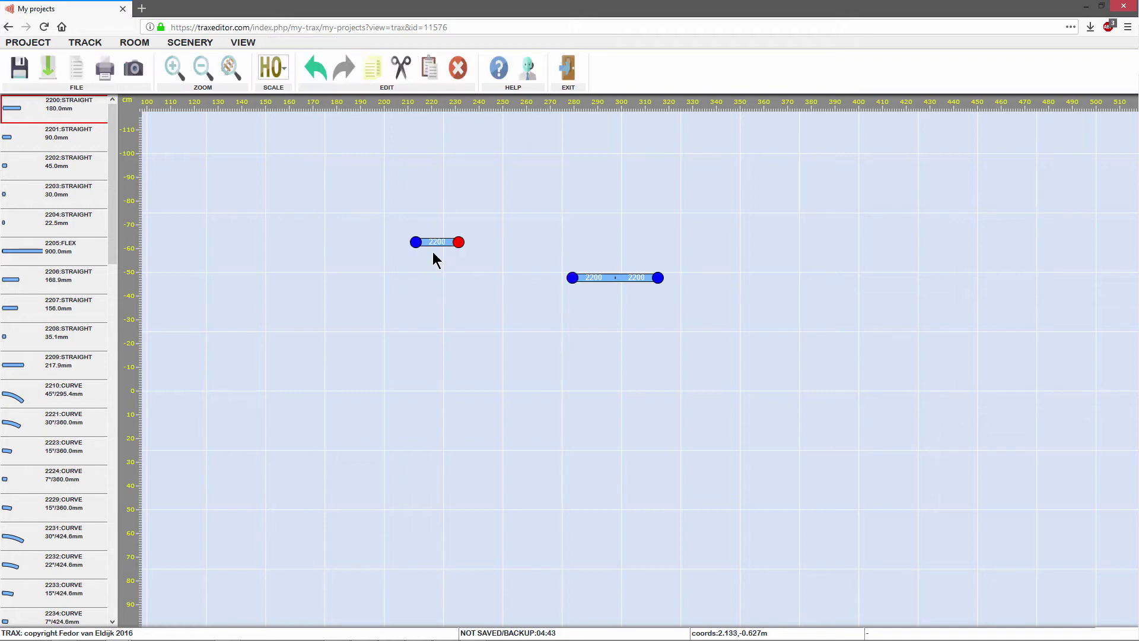
mouse_move(458, 243)
left_mouse_down()
mouse_move(536, 292)
mouse_move(570, 280)
left_mouse_up()
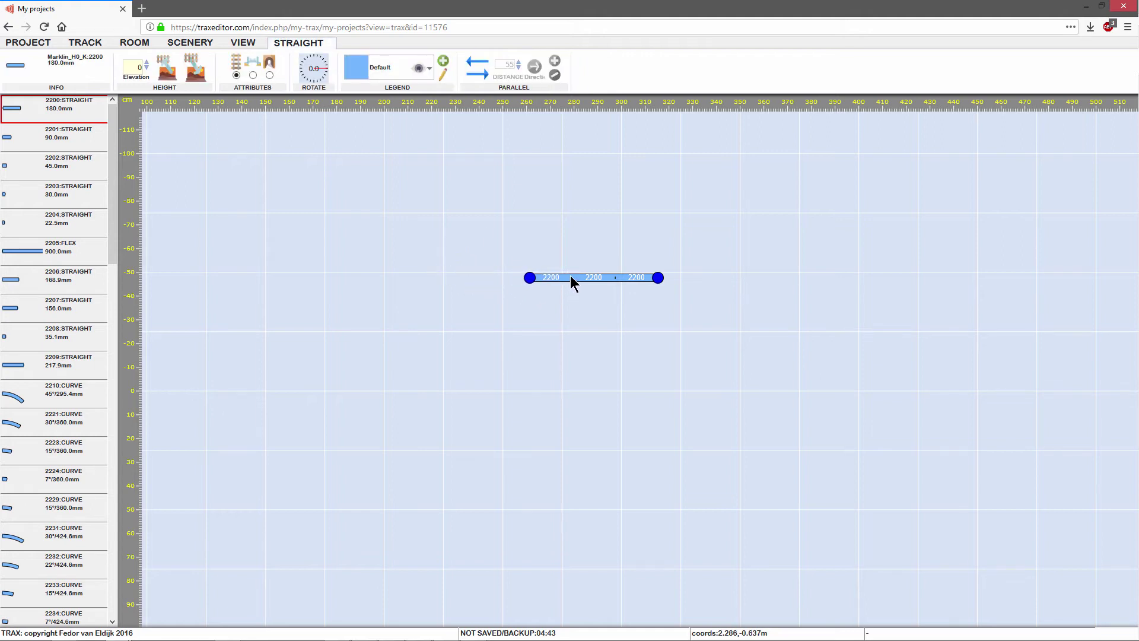
left_click(561, 310)
Place a 2221 curve (30°/360 mm) as a separate starting point above and left of the straights.
left_click_drag(115, 240, 120, 275)
left_click(73, 313)
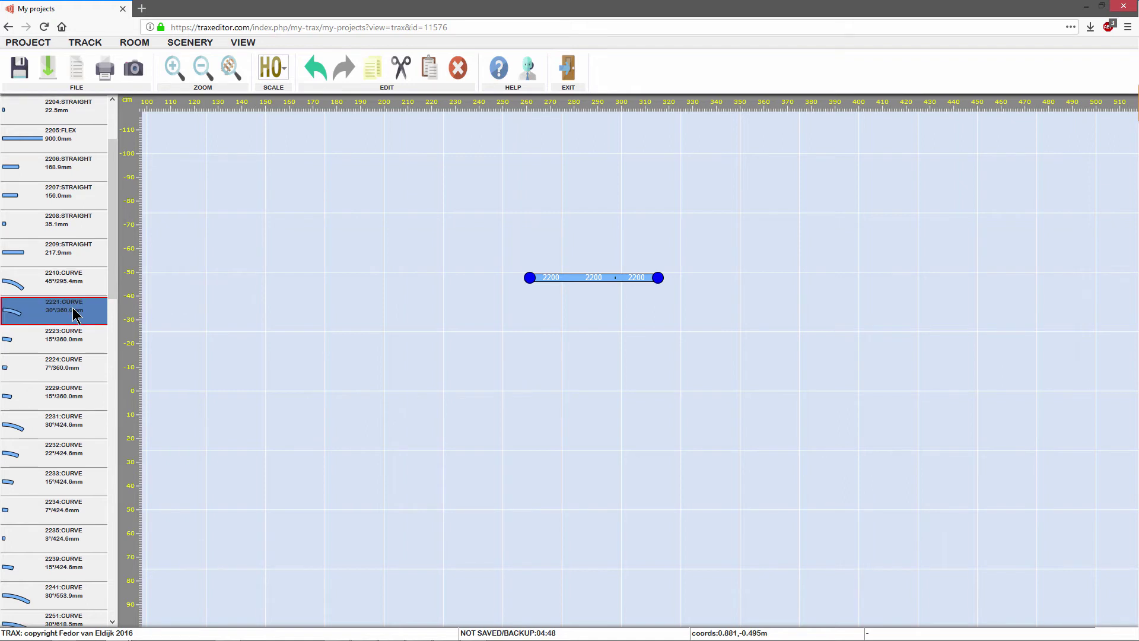
left_click(453, 232)
left_click(469, 238)
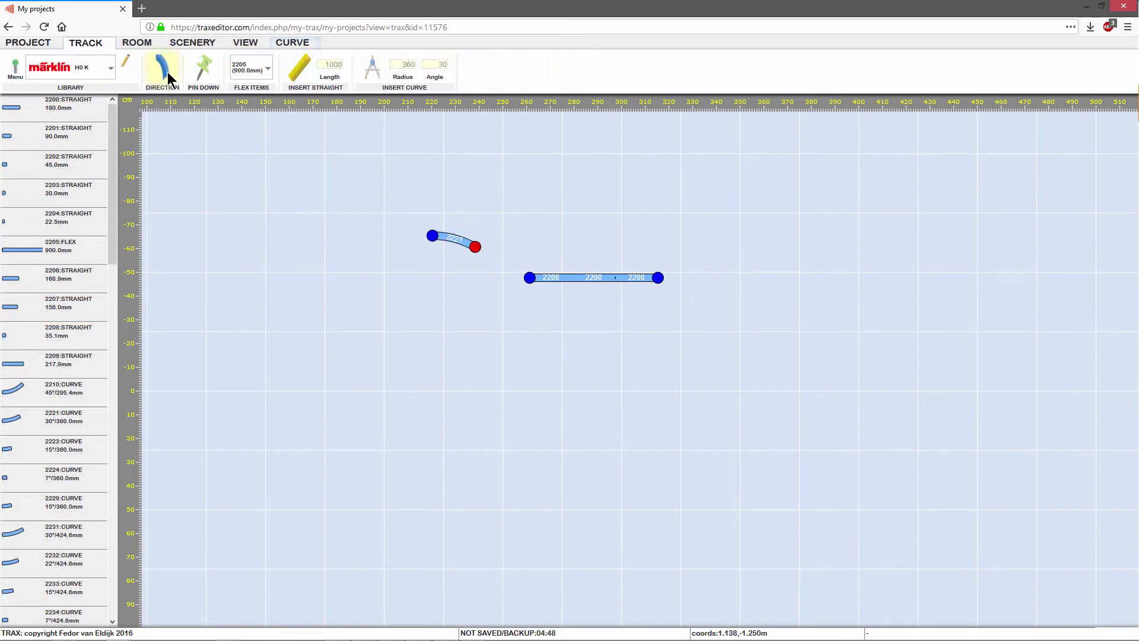
Place a second 2221 curve with the opposite bend direction as a new starting point at about 2.51, -0.90 m.
left_click(69, 414)
left_click(507, 178)
left_click(529, 185)
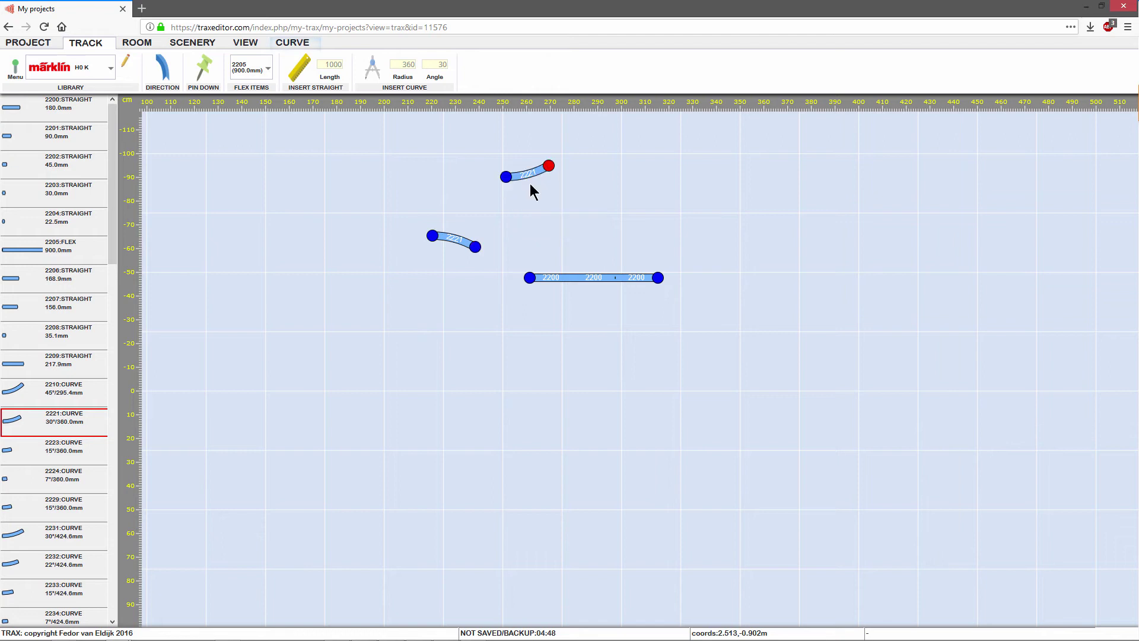
Move the lower 2221 curve onto the left end of the three joined straights so that it connects.
scroll(531, 189, "up", 3)
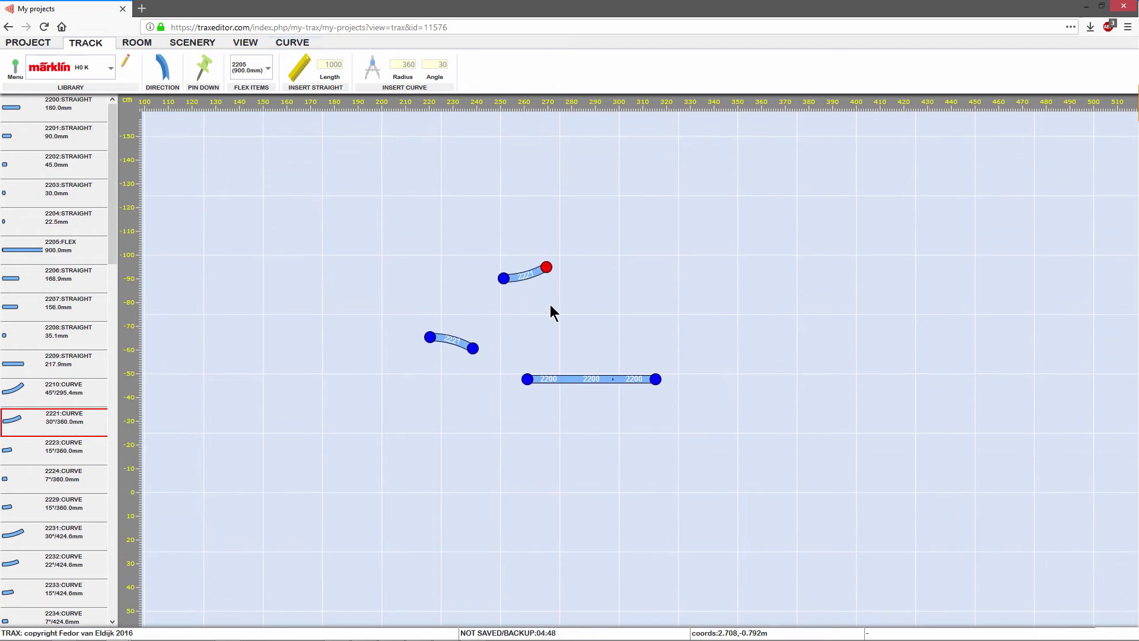
left_click_drag(435, 346, 501, 386)
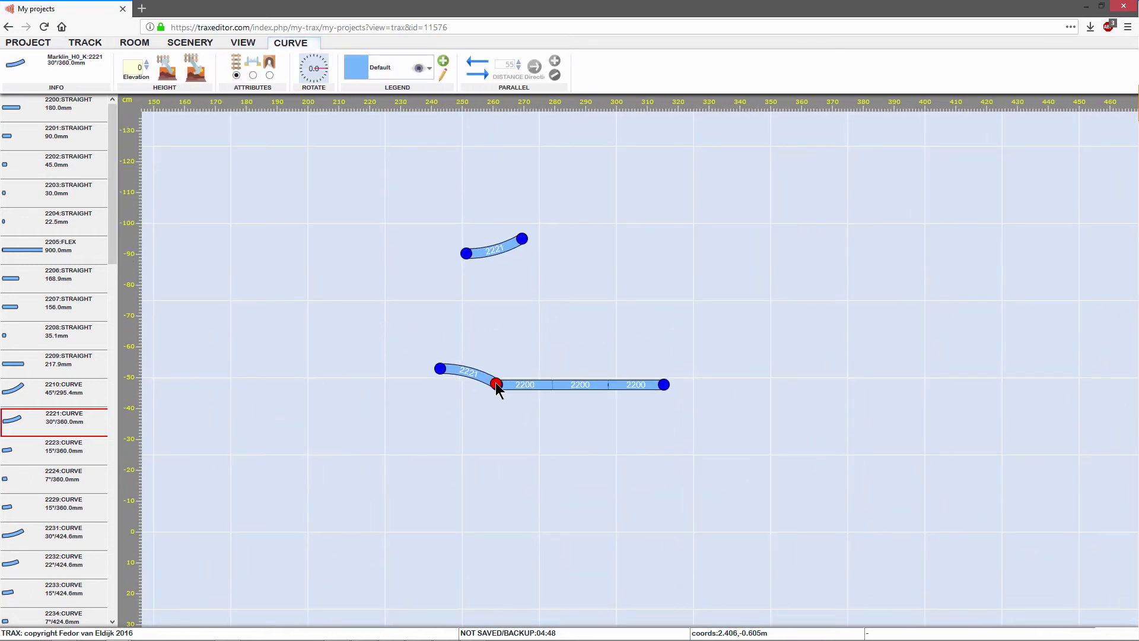
scroll(533, 417, "up", 5)
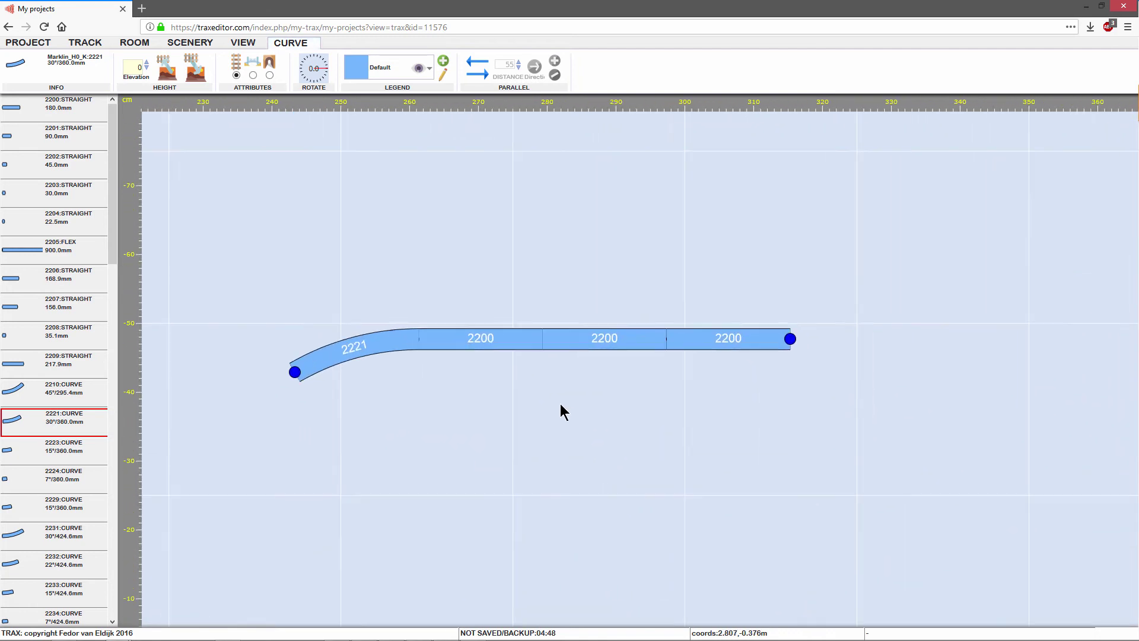
Insert a 2201 straight before the rightmost 2200, and a 2206 straight between the 2221 curve and the first 2200.
left_click_drag(578, 414, 612, 417)
mouse_move(726, 344)
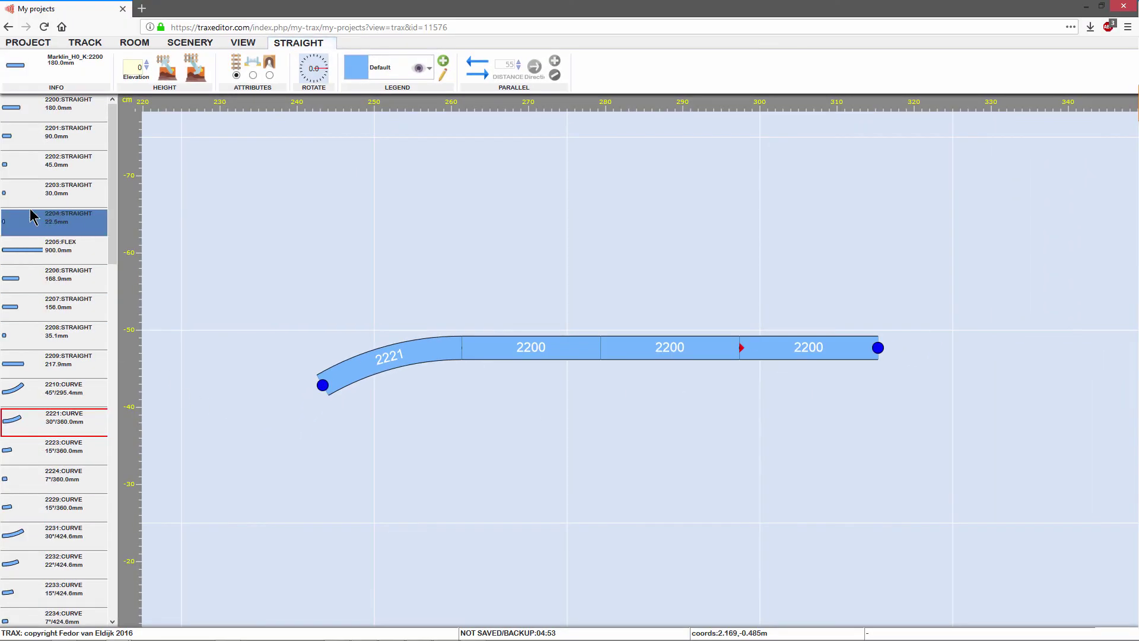
left_click(34, 140)
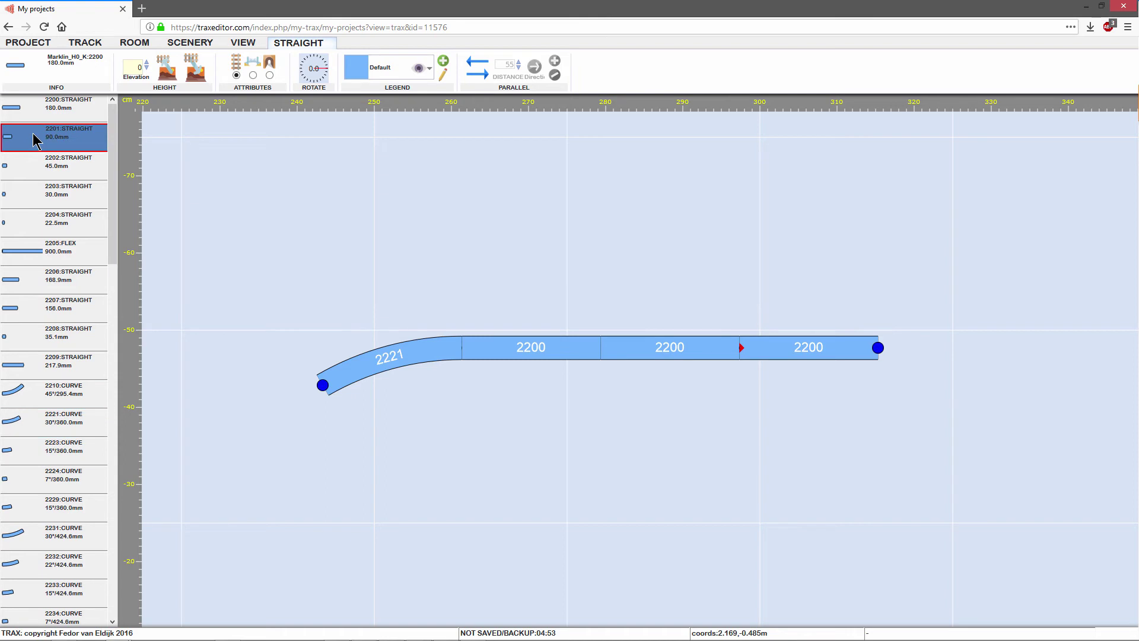
left_click(462, 354)
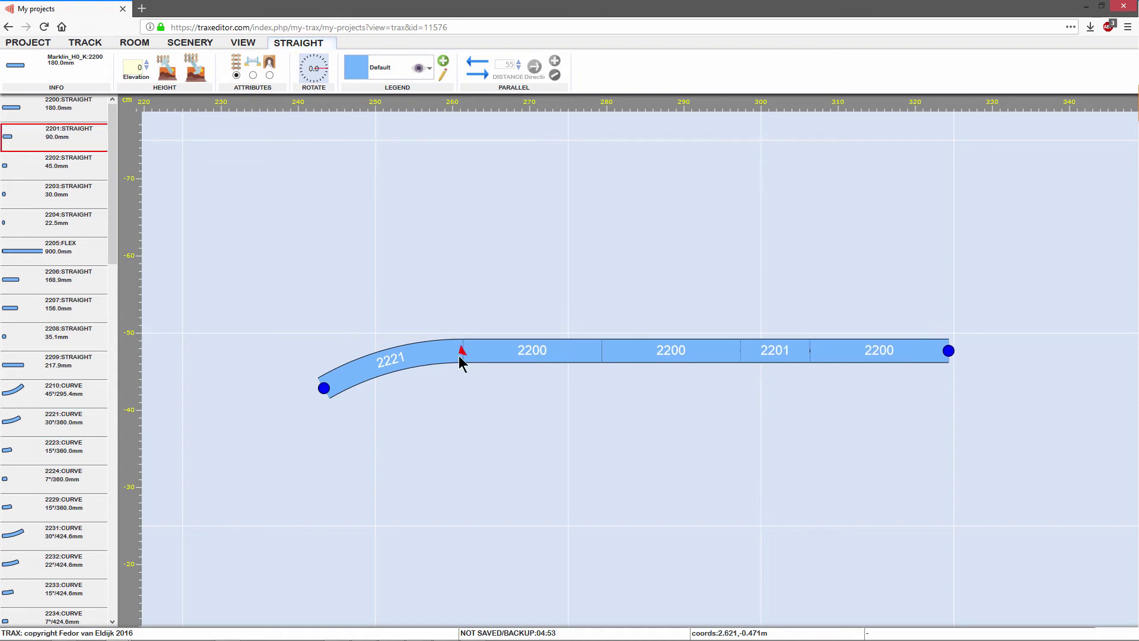
left_click(83, 275)
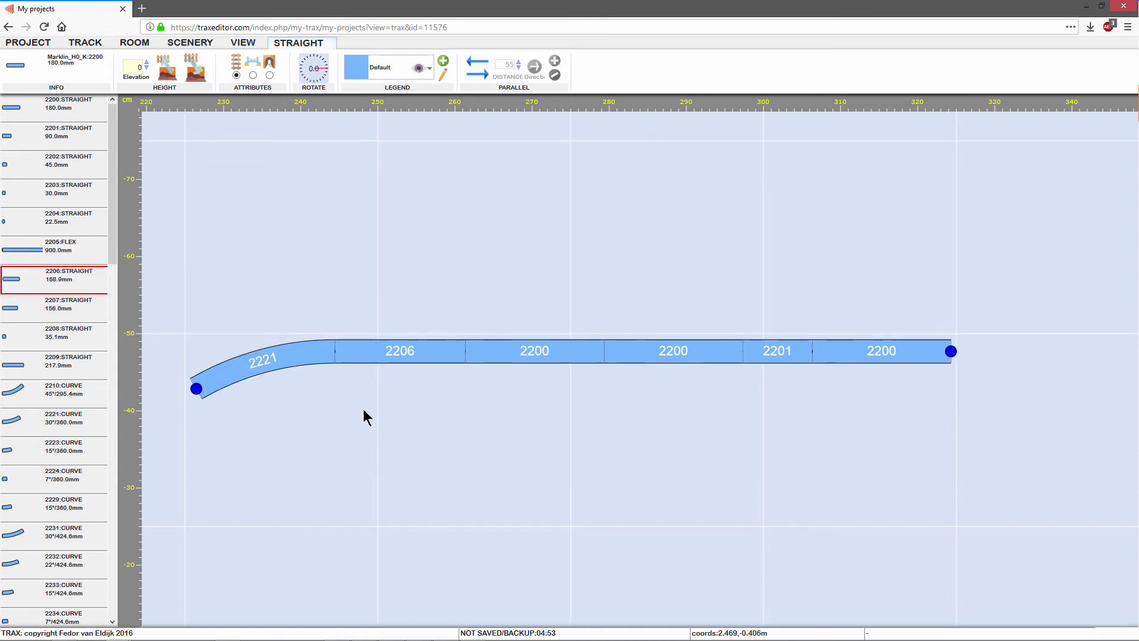
Place a 2263 switch (22°/424 mm) as a new starting point and connect it to the free end of the 2221 curve.
left_click_drag(364, 411, 447, 416)
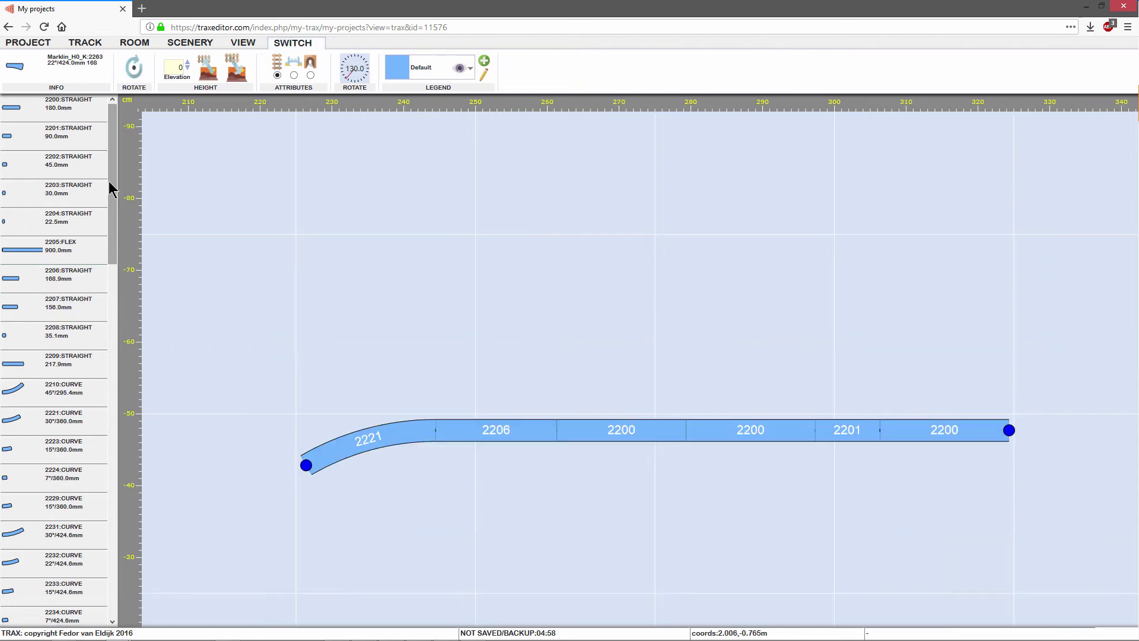
left_click_drag(114, 195, 122, 333)
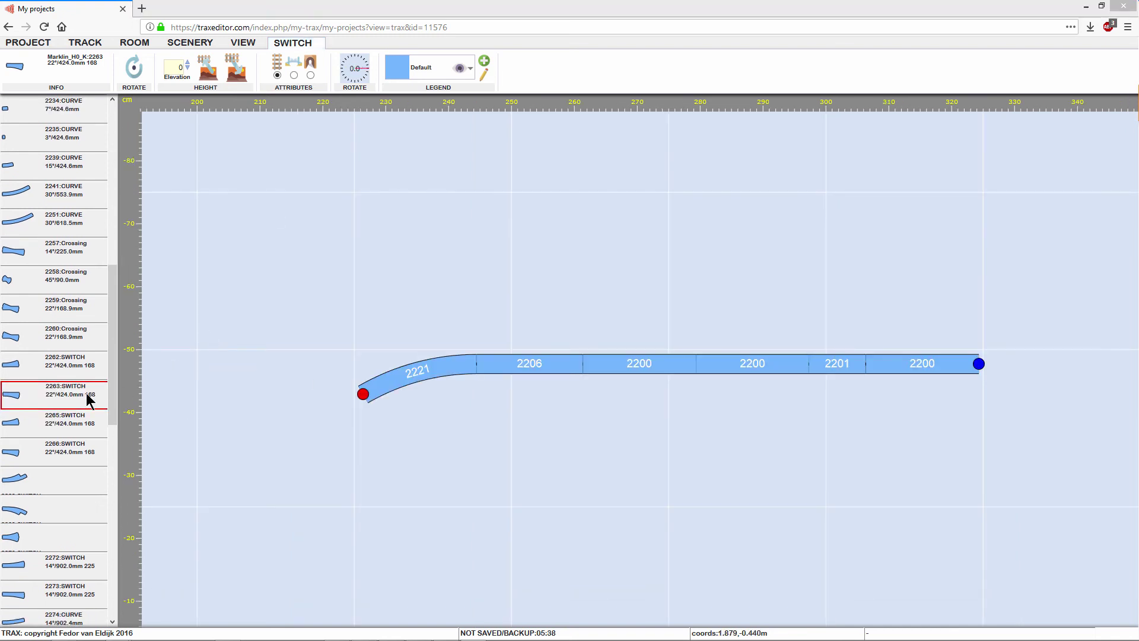
left_click(521, 222)
left_click(537, 228)
left_click_drag(522, 216, 364, 399)
Rotate the attached 2263 switch repeatedly through its possible connections until its straight branch joins the 2221 curve.
left_click(266, 430)
left_click(144, 74)
left_click(350, 379)
left_click(133, 77)
left_click(370, 414)
left_click(134, 77)
left_click(284, 464)
left_click(136, 75)
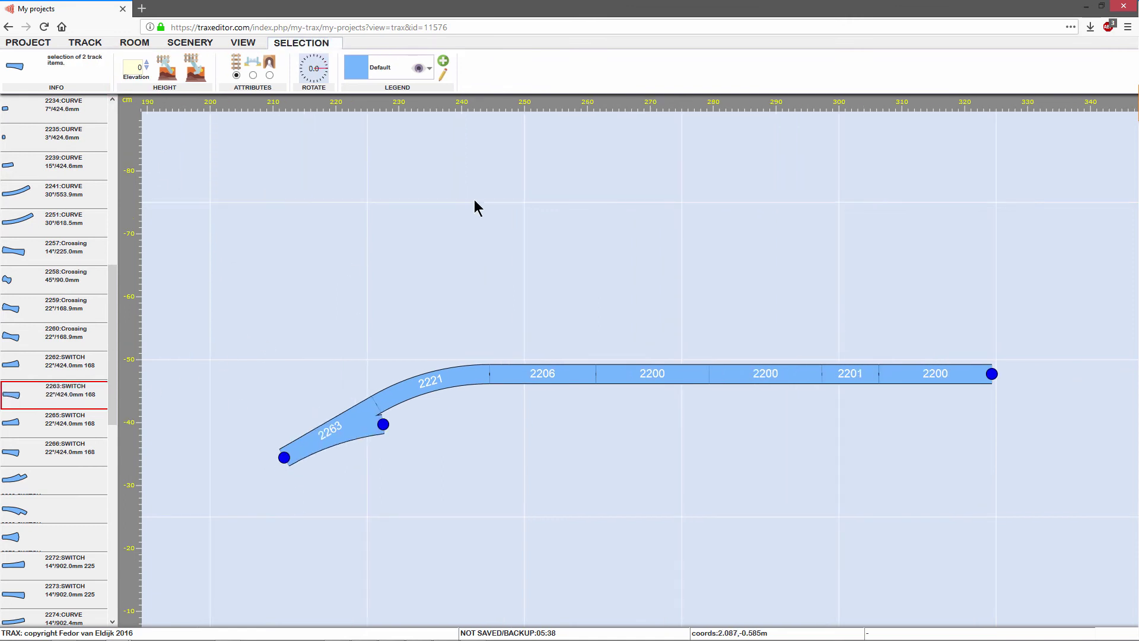
Place a 2263 switch as a new starting point above the layout and join a second 2263 to its single-track end.
right_click(477, 198)
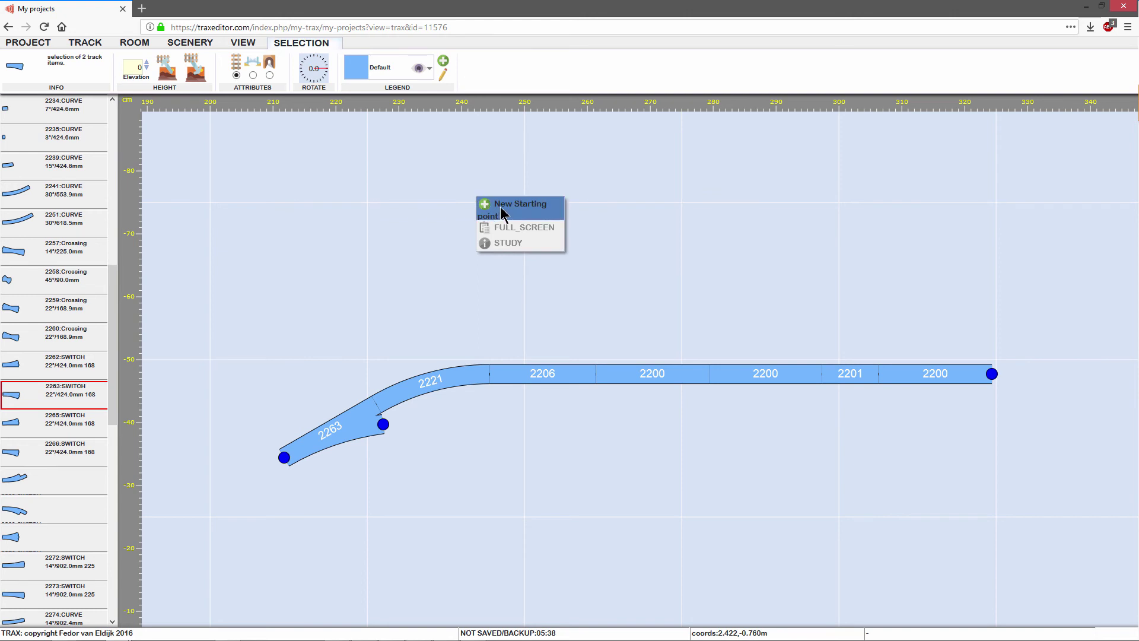
left_click(487, 207)
double_click(530, 300)
left_click_drag(529, 299, 475, 196)
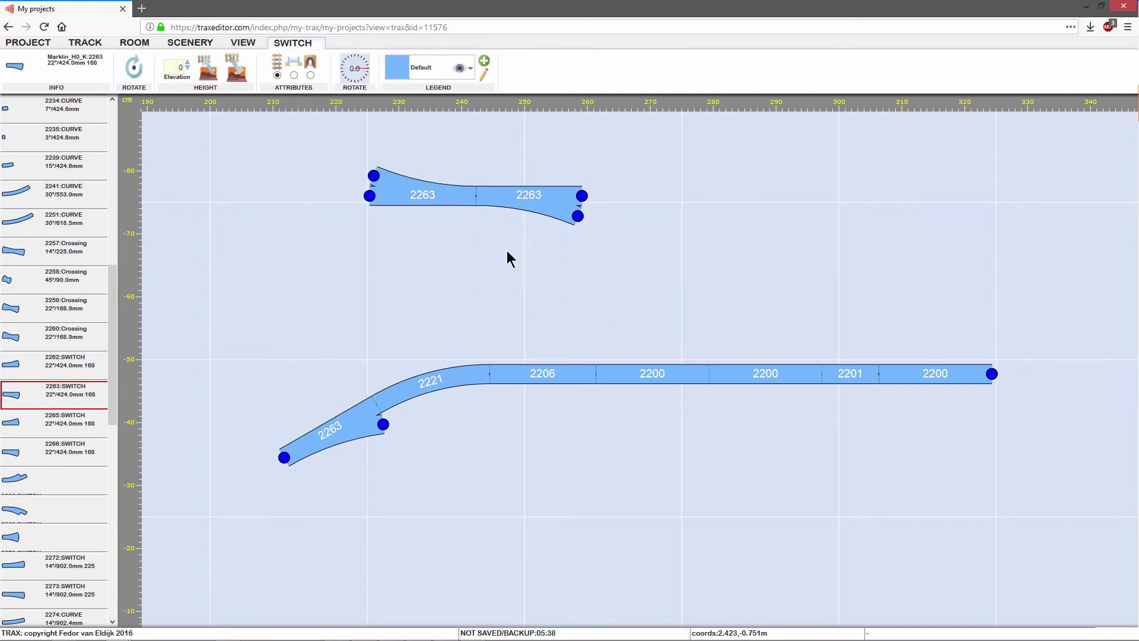
Rotate the joined pair of 2263 switches to 72.5°.
left_click(488, 207)
left_click(358, 80)
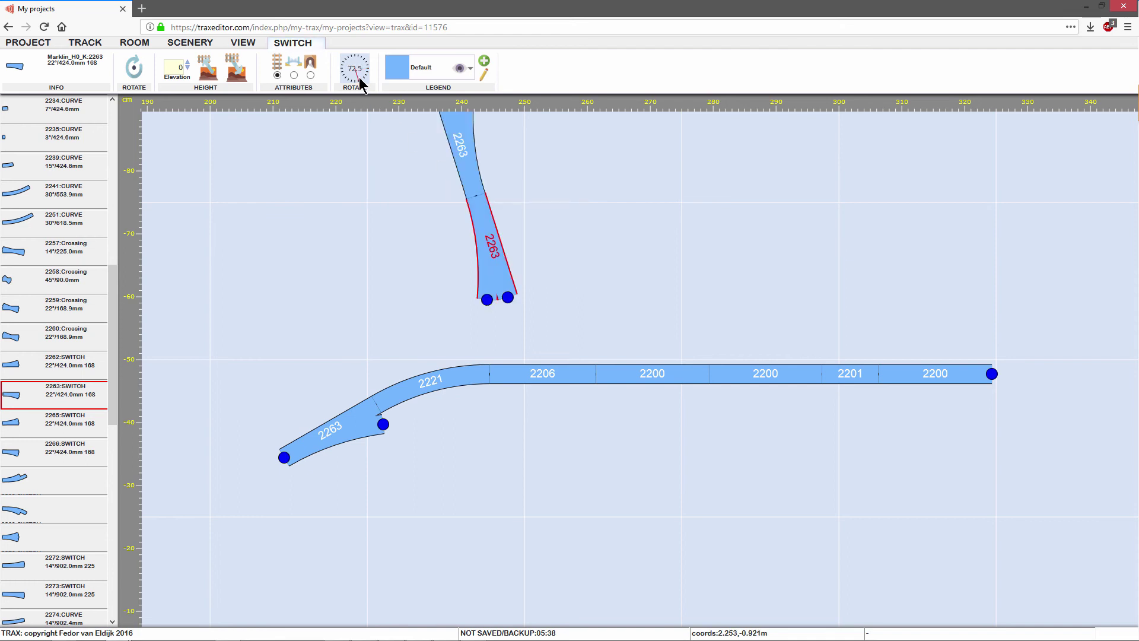
Rotate the joined pair of 2263 switches further to a different angle.
left_click(369, 74)
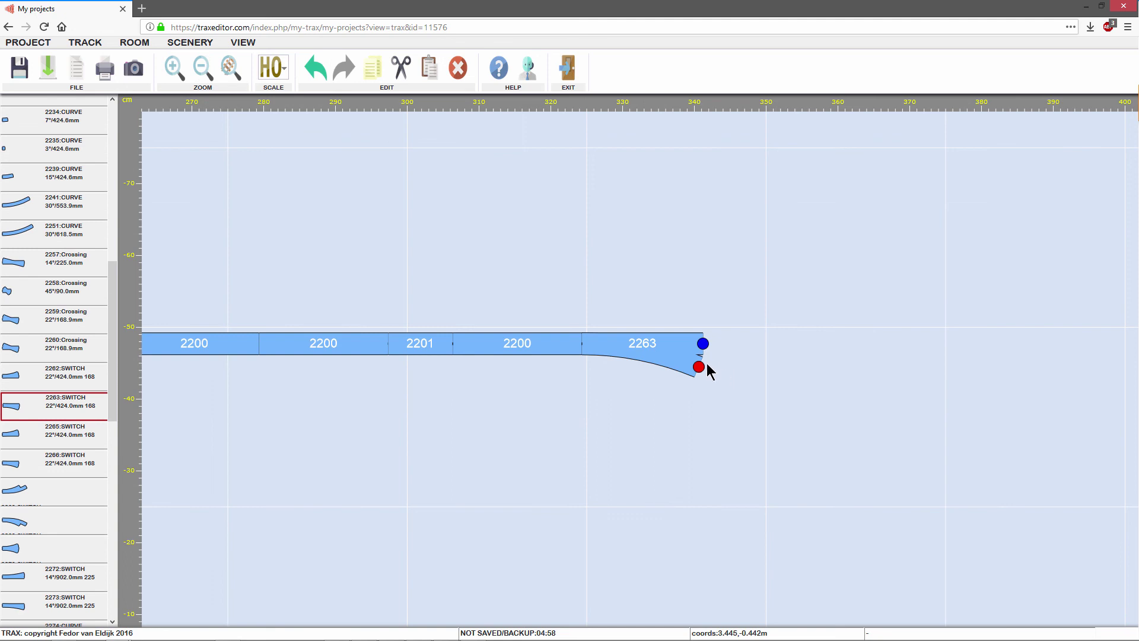
Try the bridge and tunnel attributes on the 2263 switch at the end of the straight track, and restore it to normal track.
left_click(683, 362)
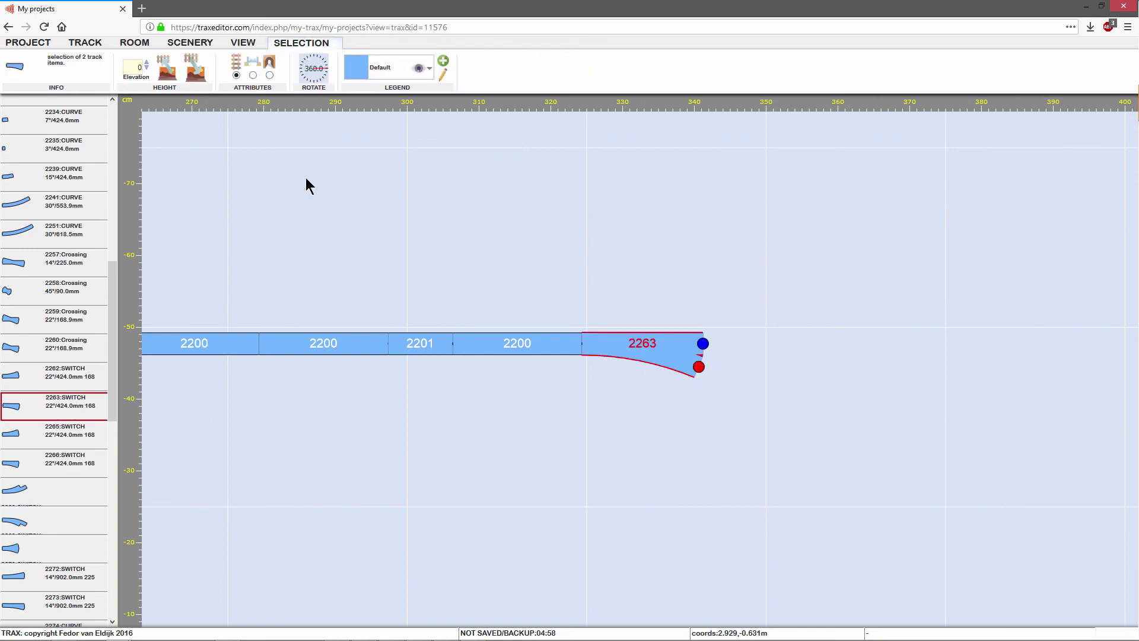
left_click(253, 76)
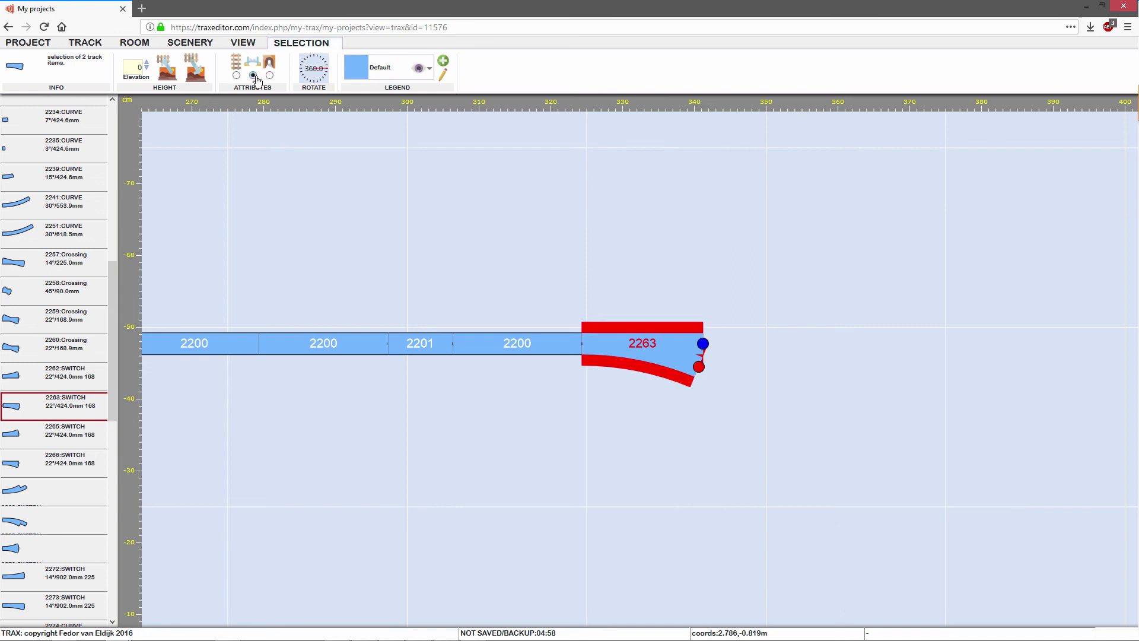
left_click(270, 76)
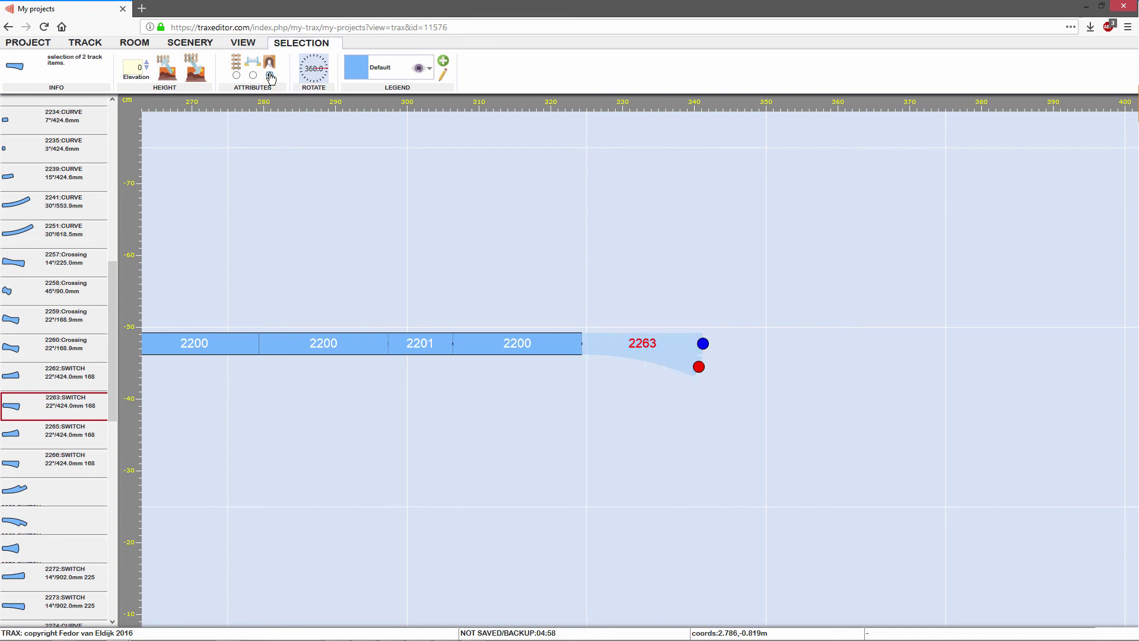
left_click(236, 75)
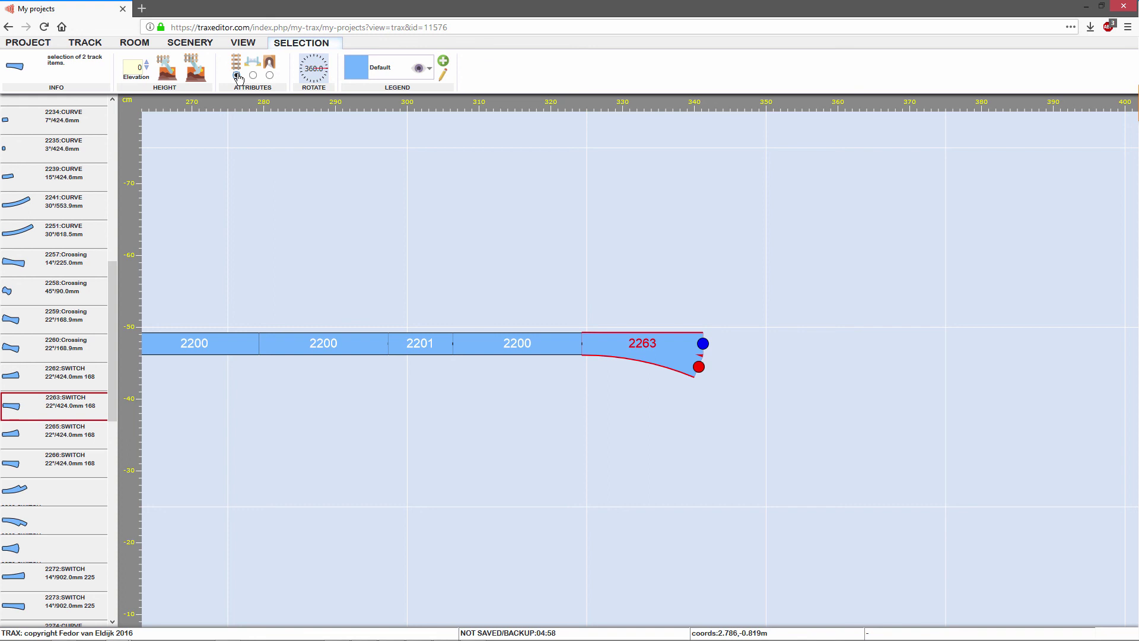
left_click(586, 232)
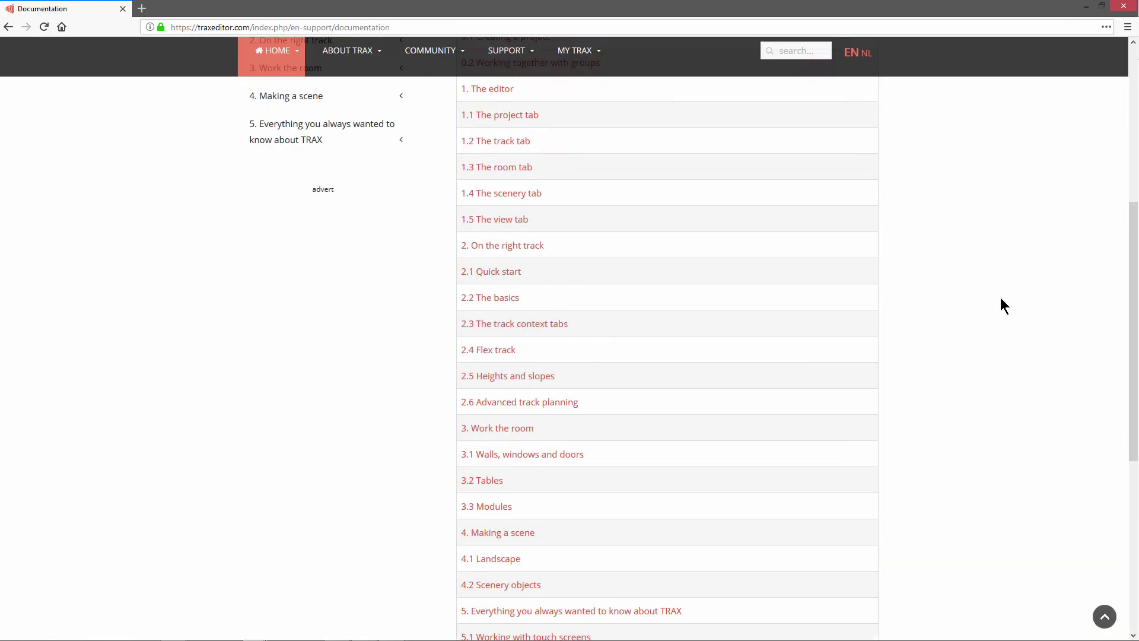
Look through the contents list of the TRAX online documentation.
scroll(1000, 298, "down", 3)
scroll(1001, 297, "up", 6)
scroll(1000, 298, "up", 3)
Open the community forum and look through it, and review the form on the support contact page.
mouse_move(431, 214)
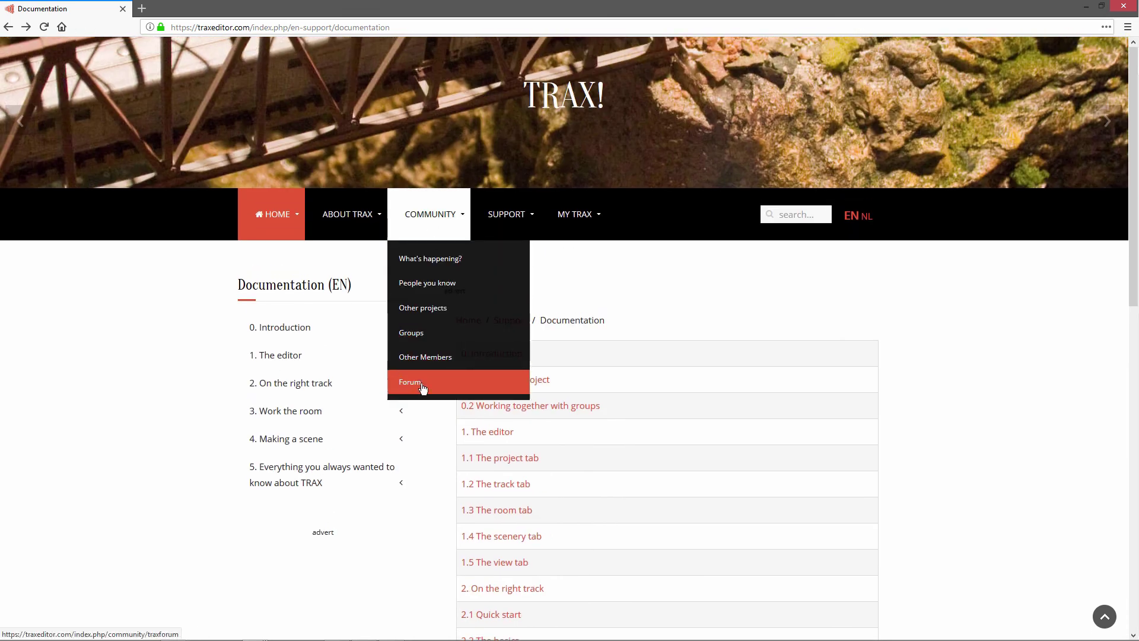
left_click(425, 382)
scroll(861, 328, "down", 10)
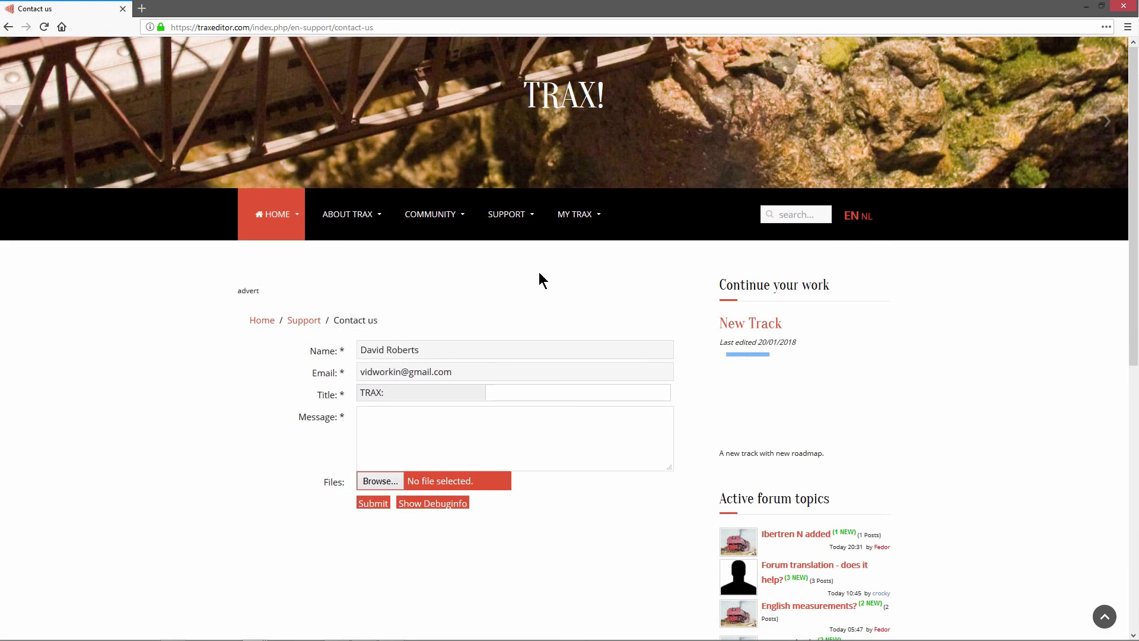
scroll(539, 272, "down", 2)
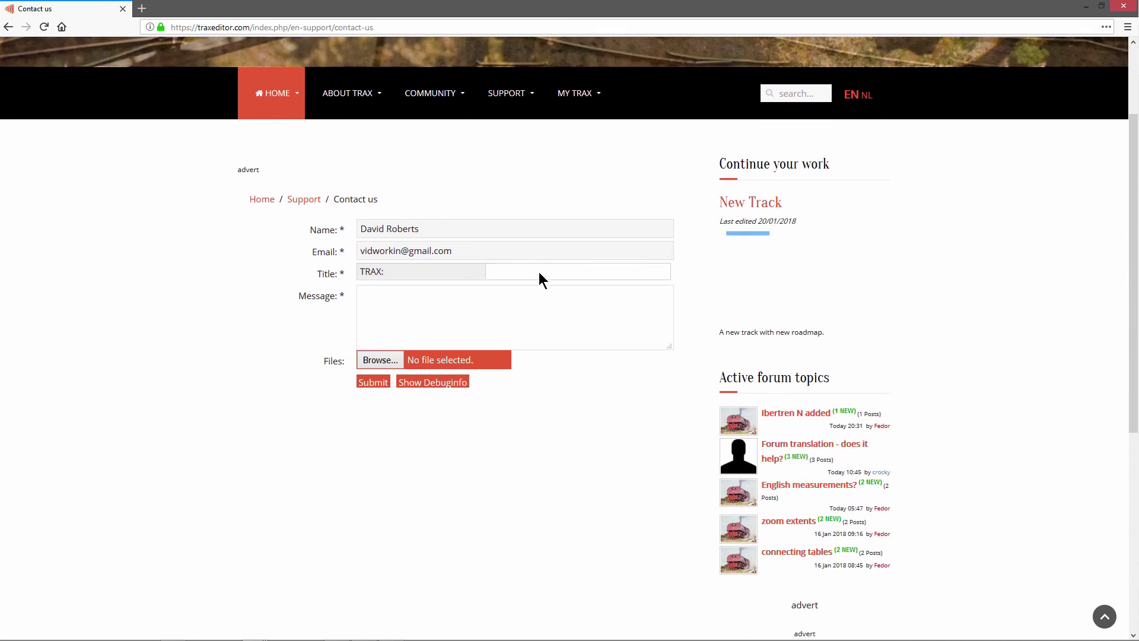